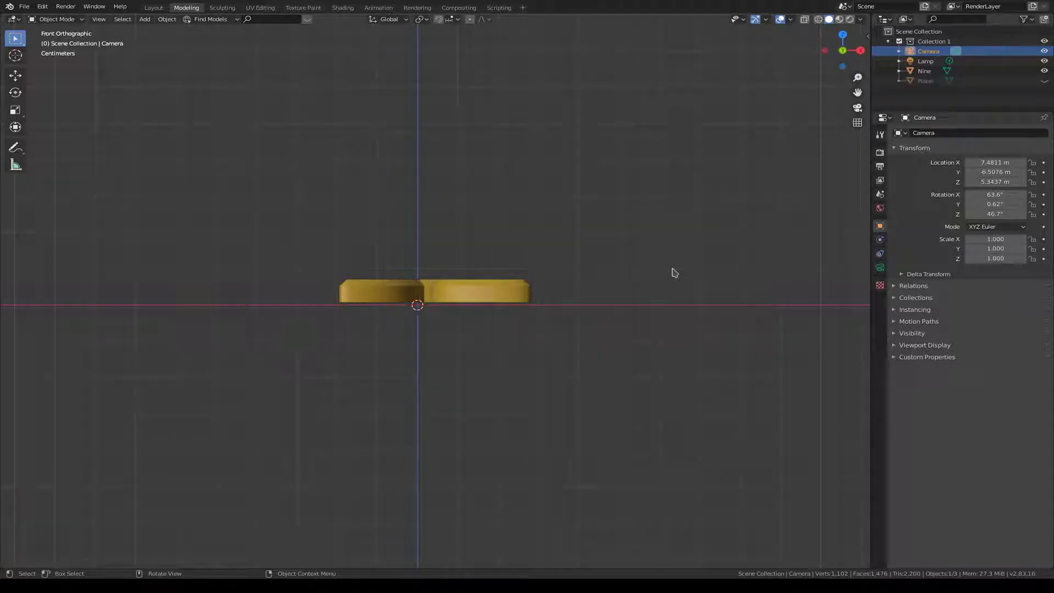
Select the Nine character mesh from a zoomed-in top view.
middle_click_drag(674, 272, 511, 223)
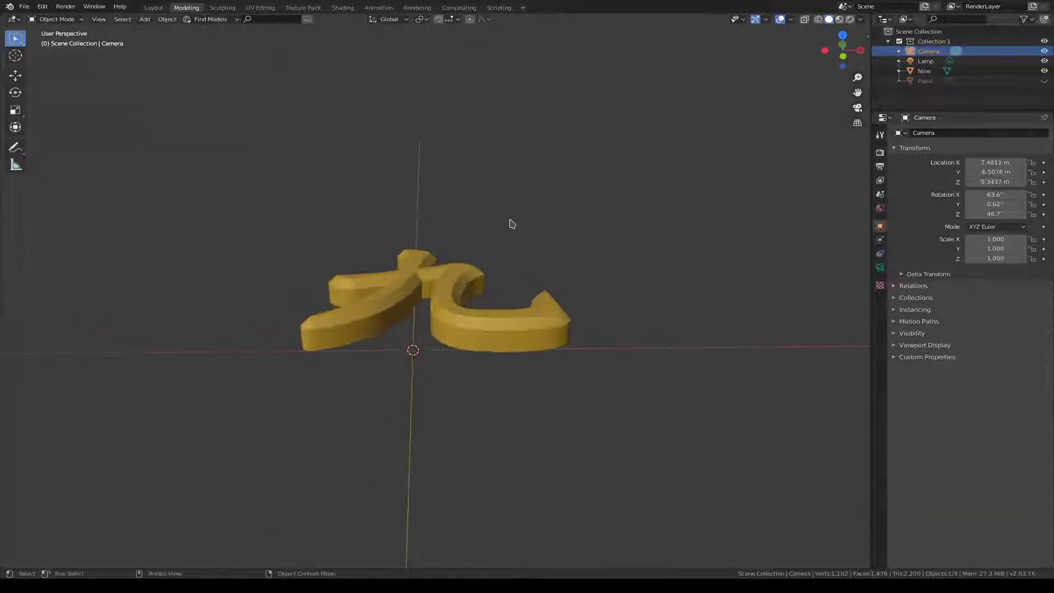
key("KP_7")
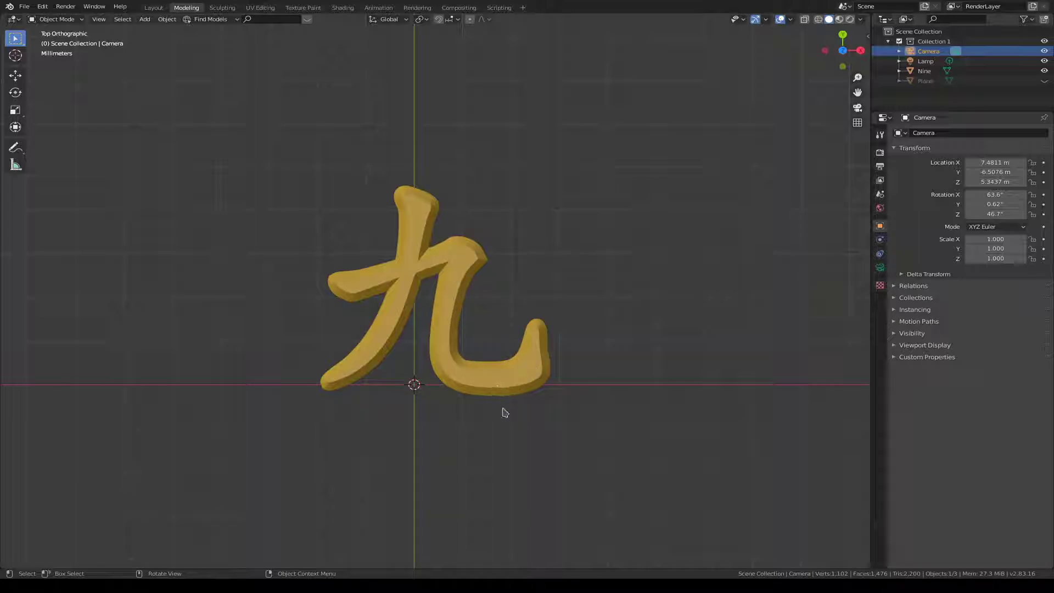
scroll(501, 411, "up", 3)
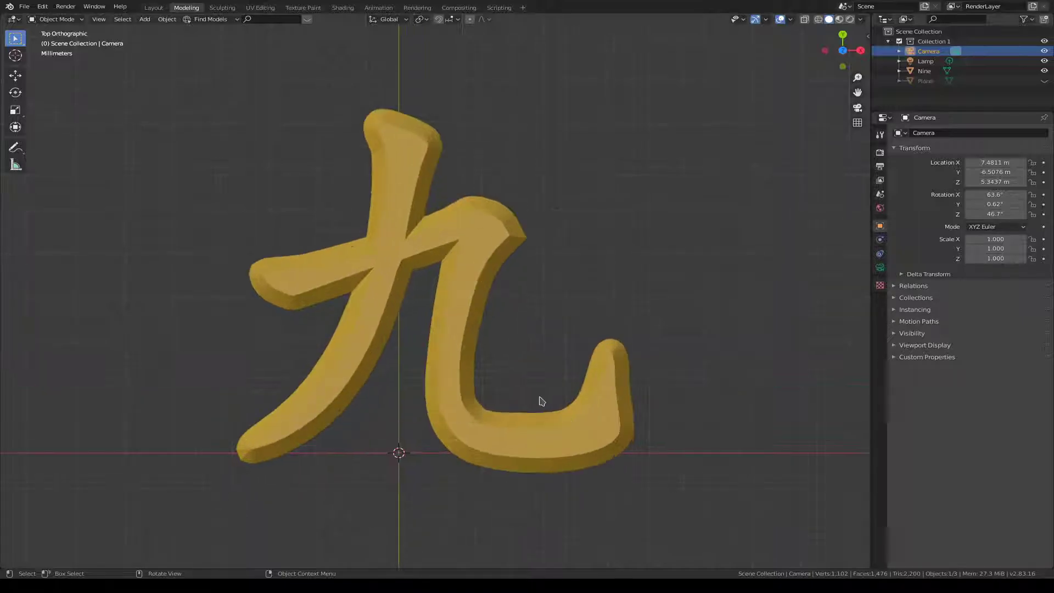
left_click(586, 421)
Edit the Nine mesh in front view with see-through wireframe shading.
key("Tab")
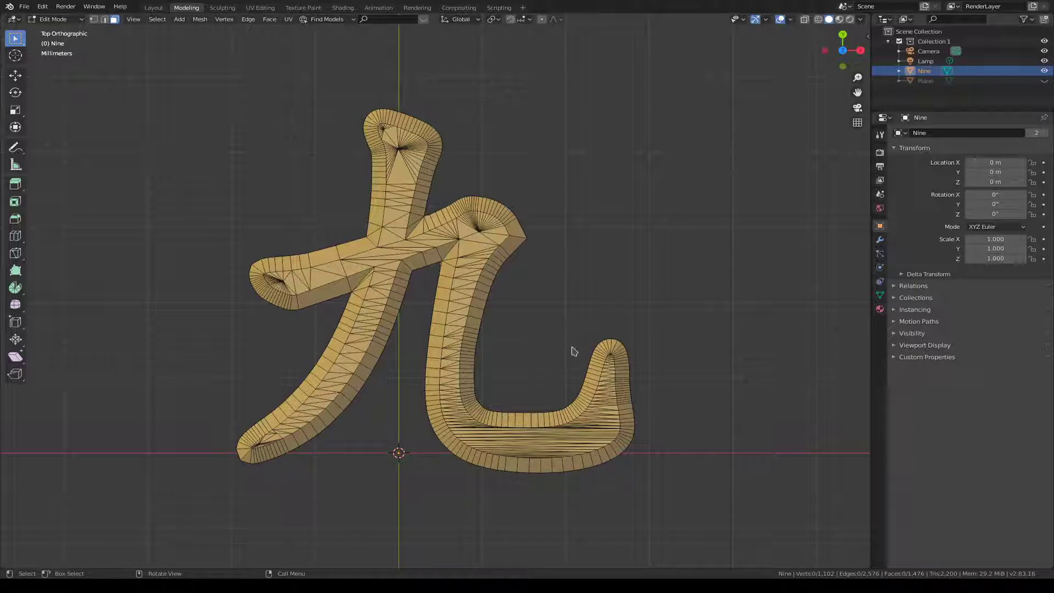
key("KP_1")
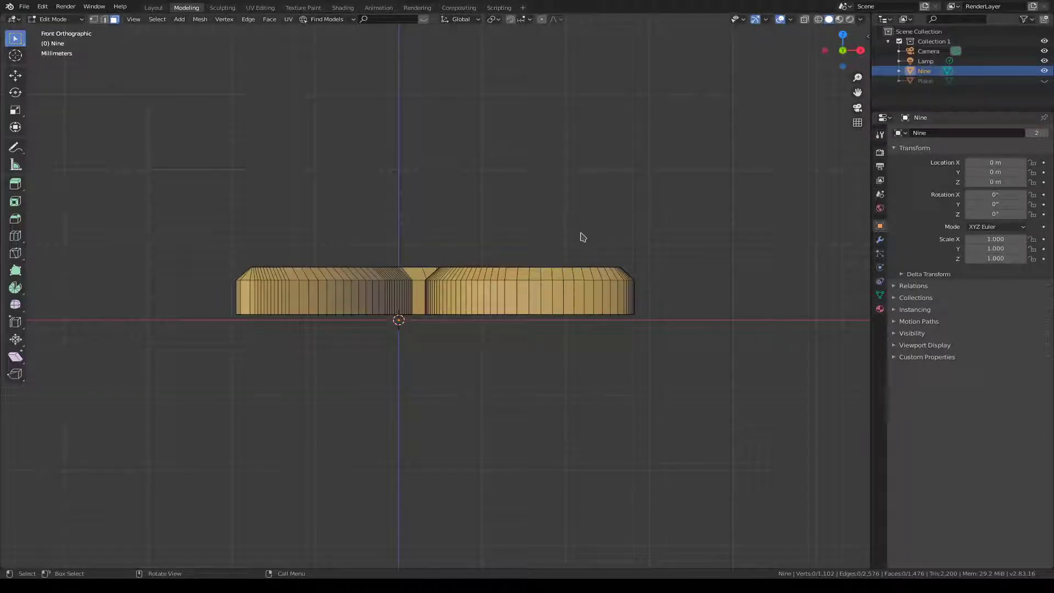
key("shift+z")
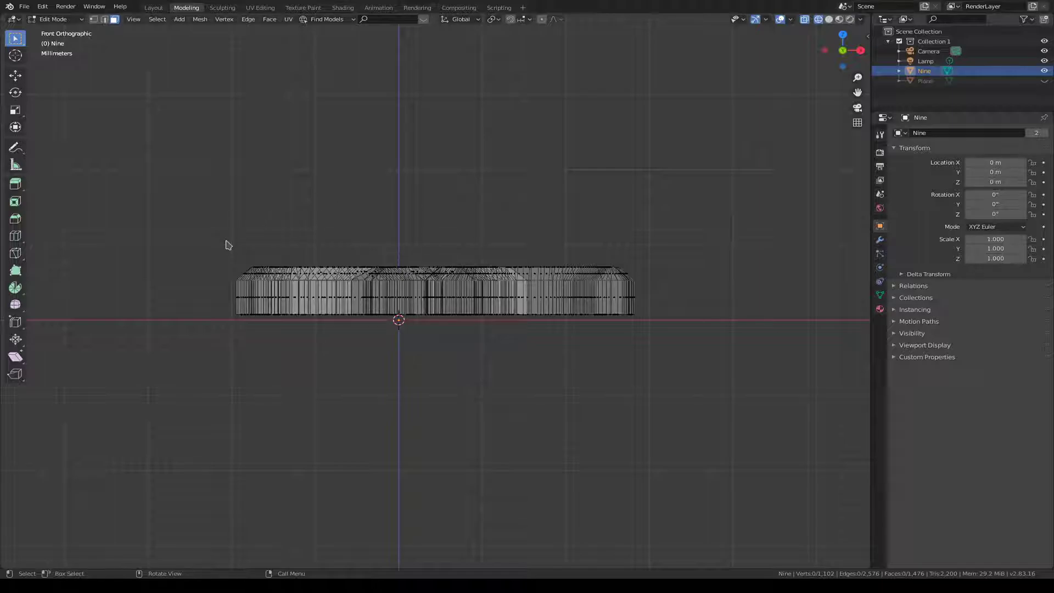
key("z")
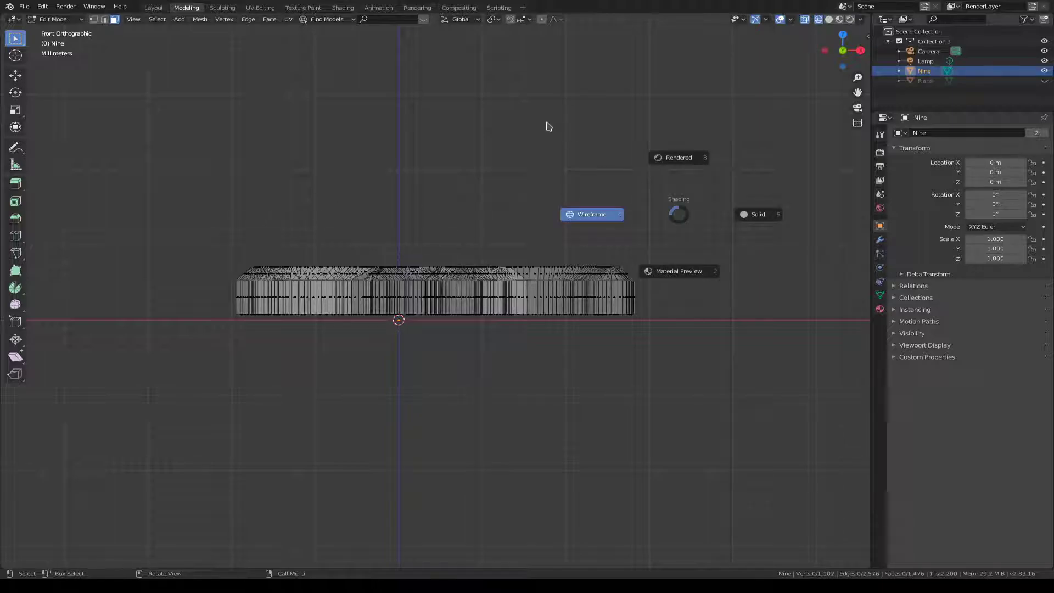
left_click(547, 126)
Start the Shortcut VUr keystroke display from the sidebar, then hide the sidebar.
key("n")
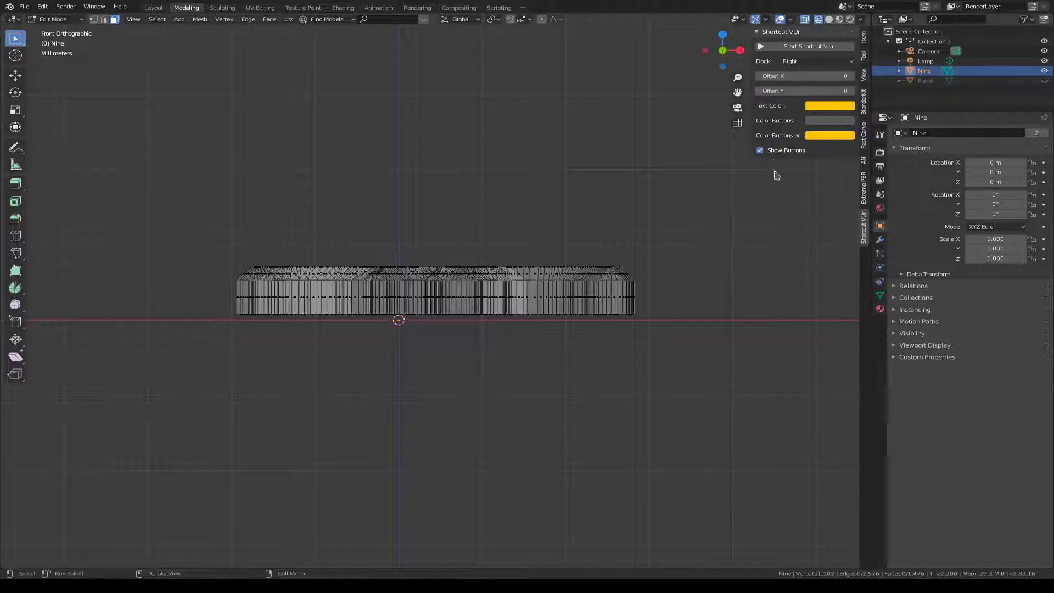
left_click(779, 48)
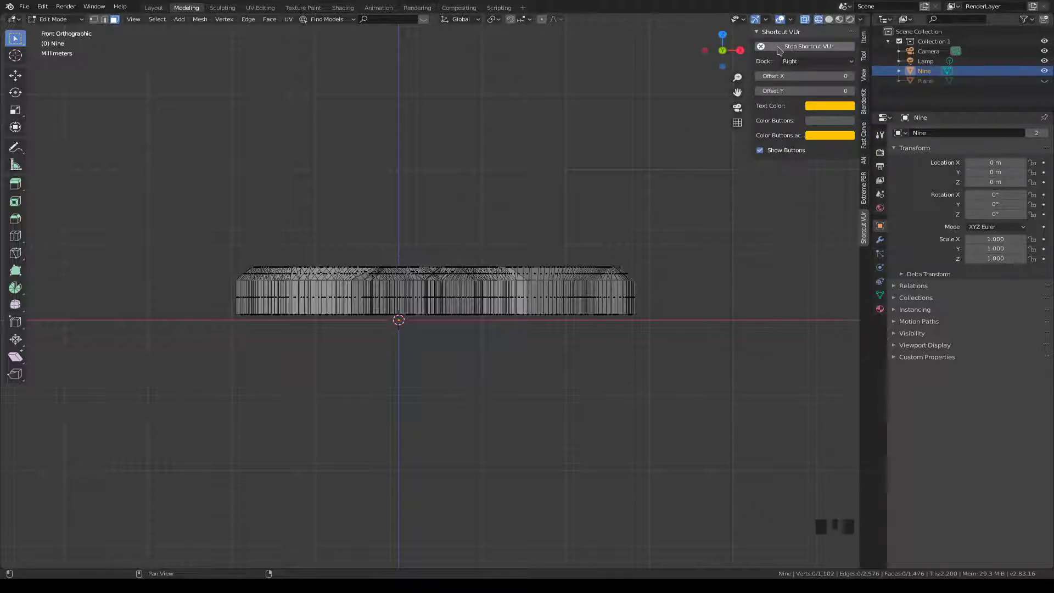
left_click(770, 436)
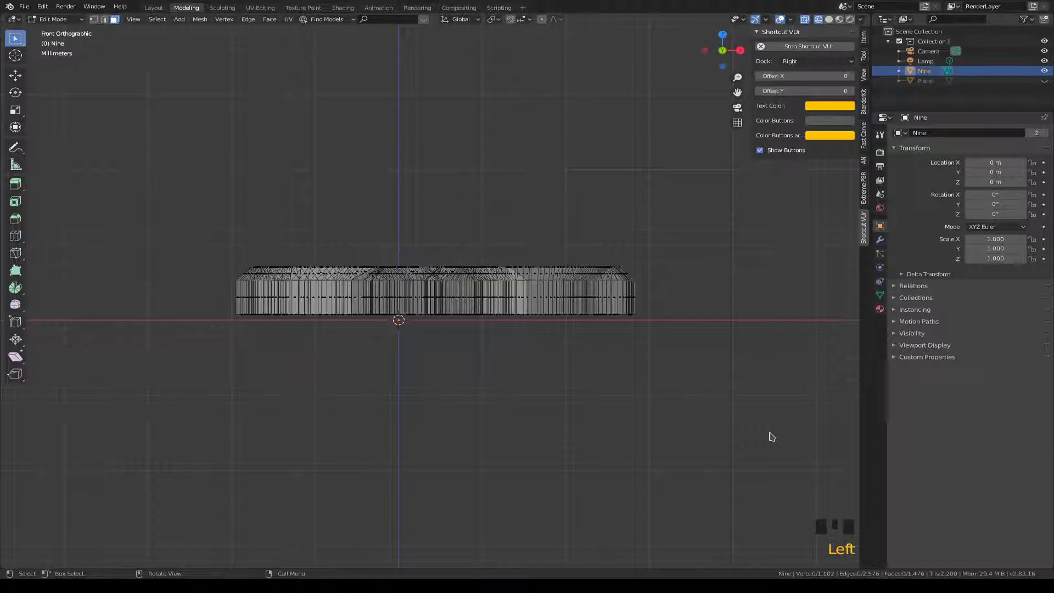
left_click(771, 437)
key("n")
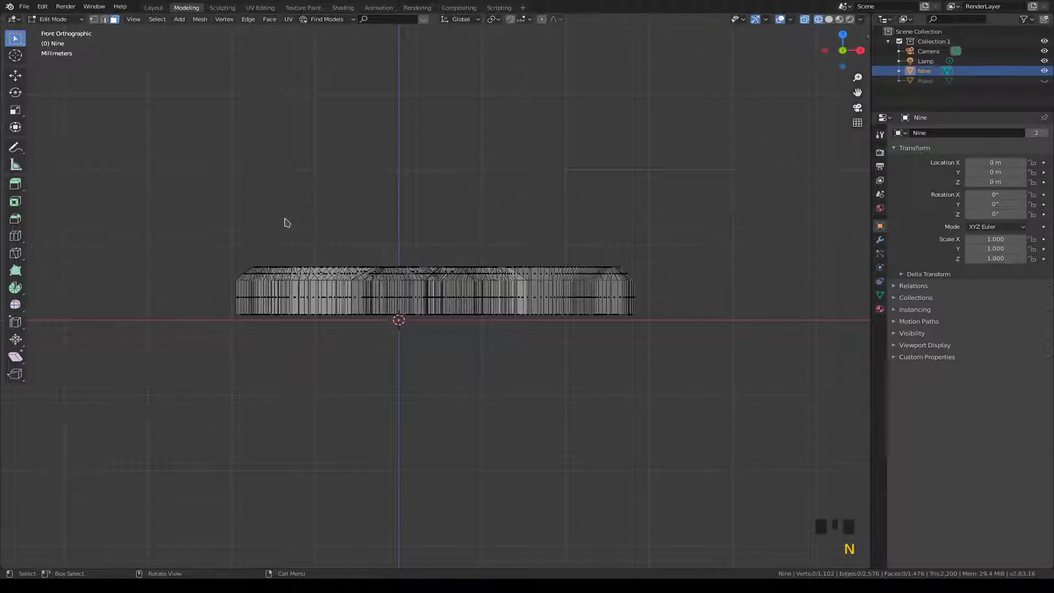
Box-select the mesh's top layer in front view and delete its faces.
key("3")
left_click_drag(202, 235, 682, 272)
key("x")
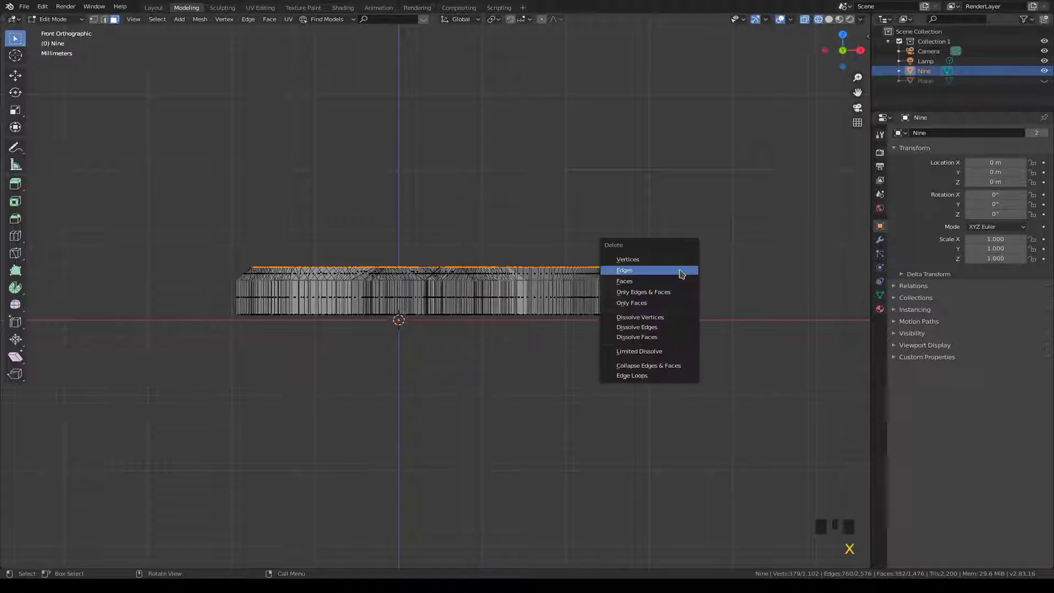
left_click(667, 284)
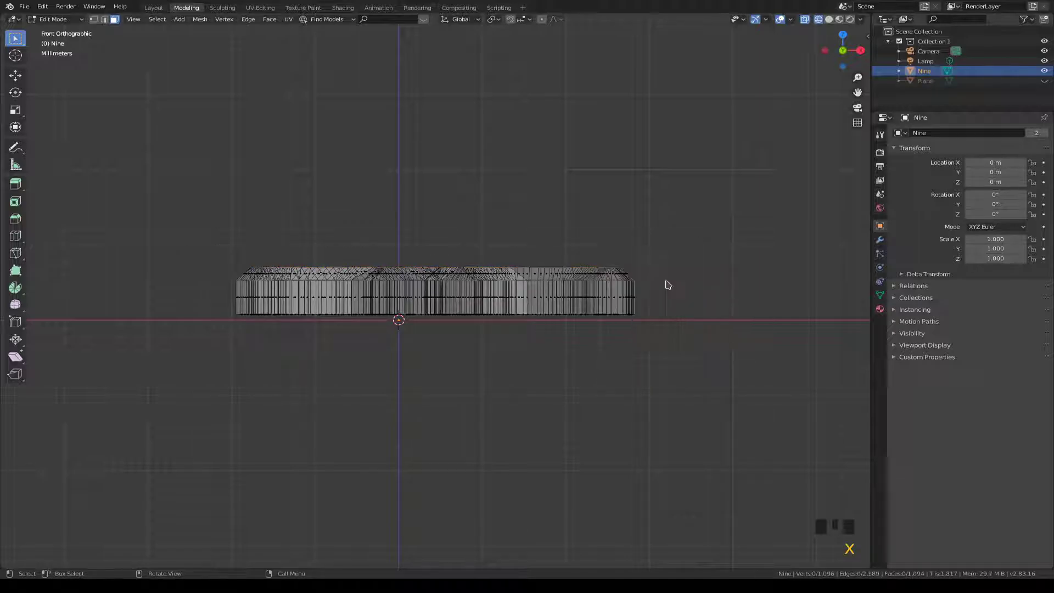
Return to solid shading and view the open top from above at a tilt.
key("z")
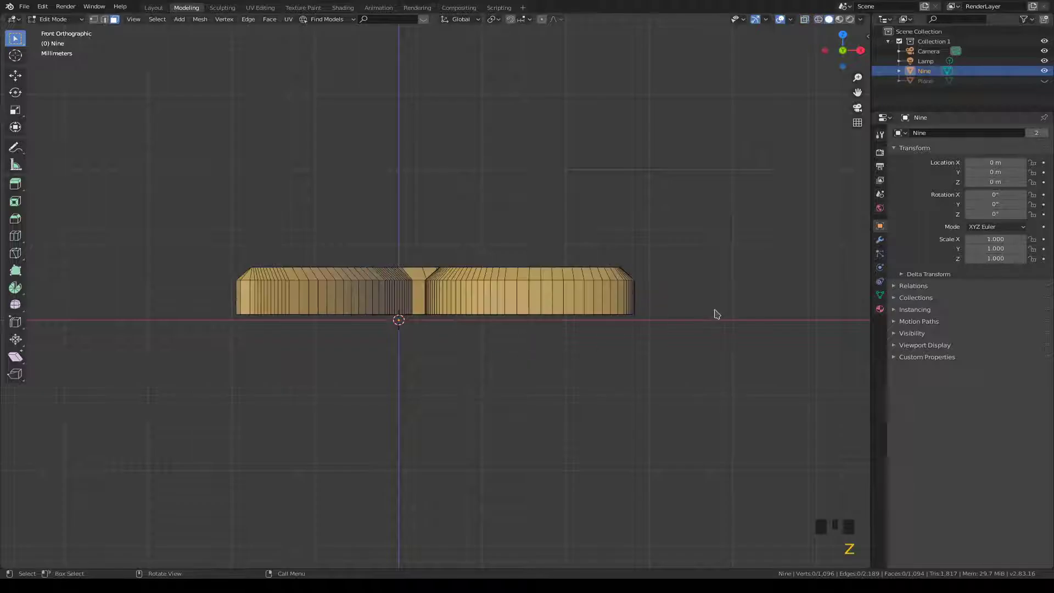
key("KP_7")
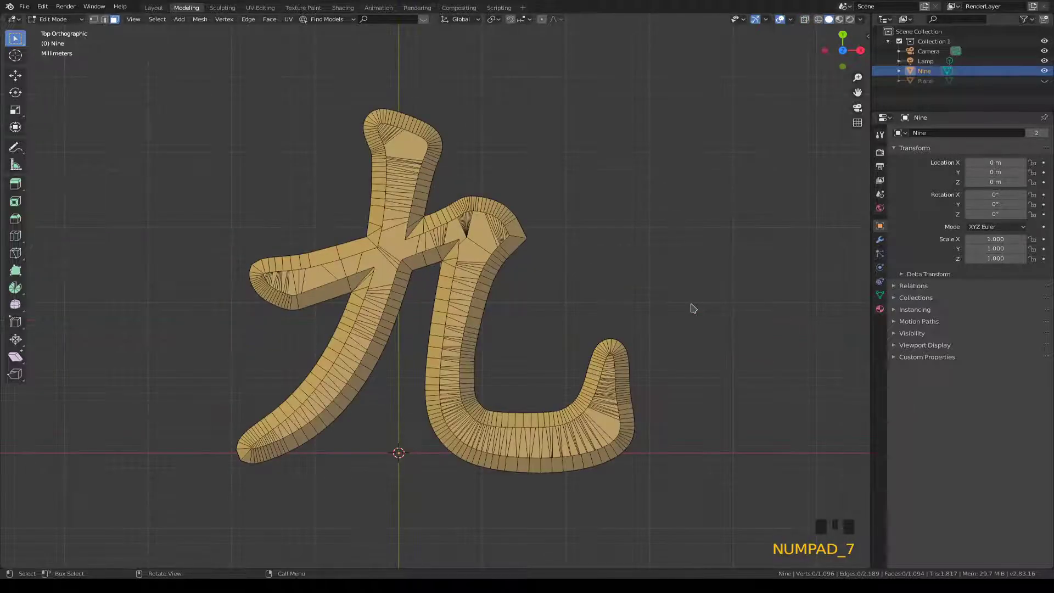
scroll(471, 329, "up", 3)
middle_click_drag(471, 328, 476, 291)
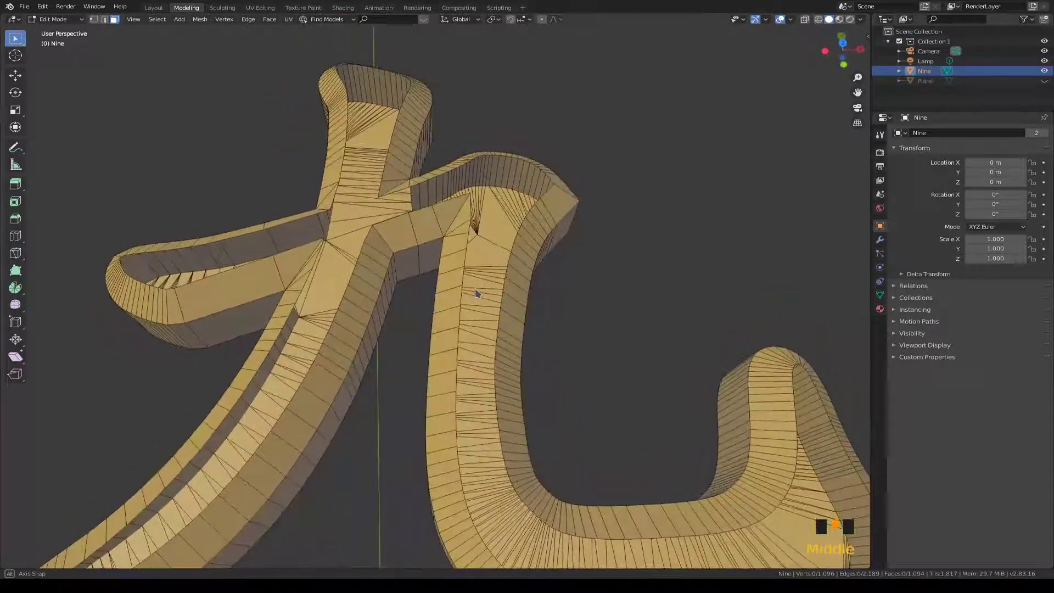
Frame a large face on the left stroke and switch to vertex selection.
left_click(216, 281)
key("KP_Decimal")
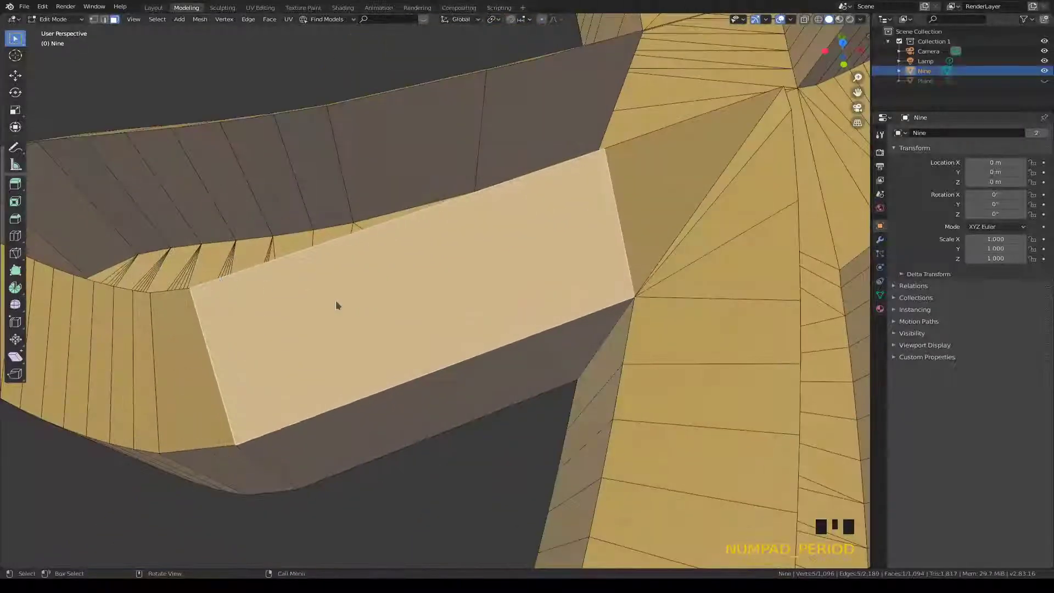
key("1")
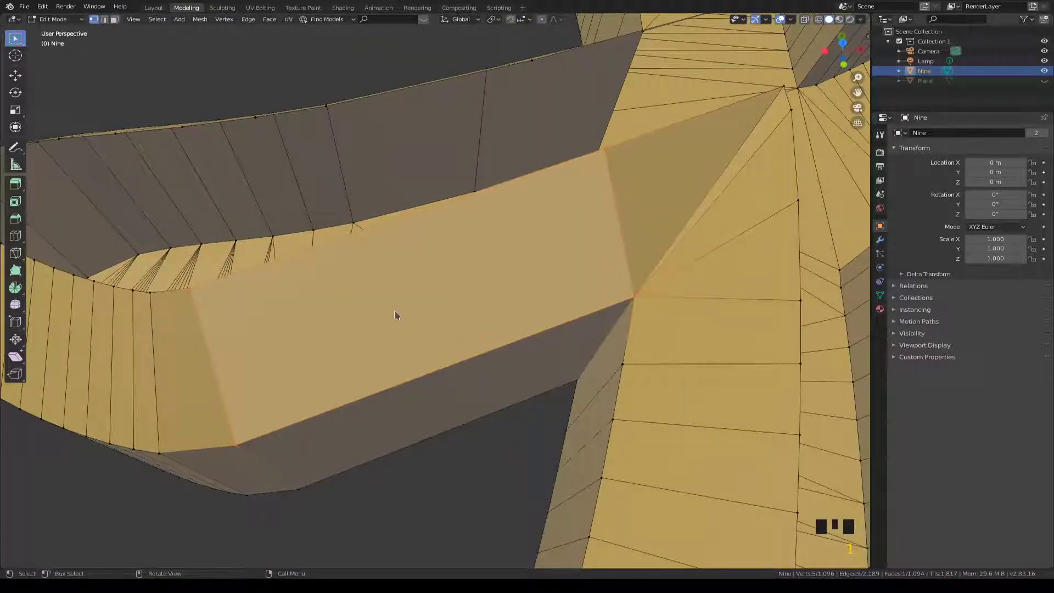
middle_click_drag(395, 312, 485, 324)
Dissolve the stray vertex on the open top rim, leaving 1,095 vertices.
left_click_drag(485, 342, 510, 369)
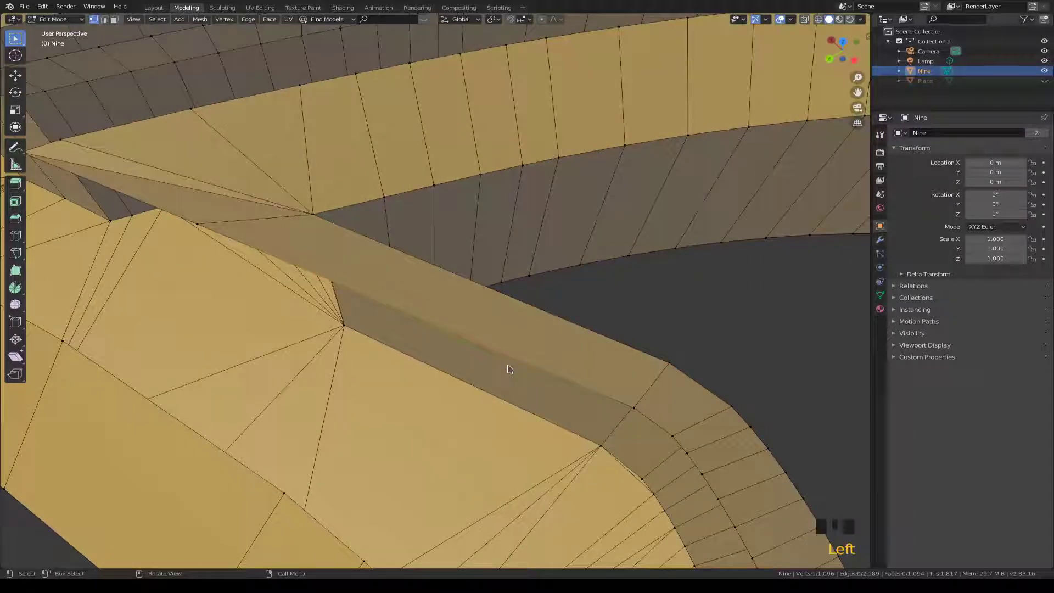
key("x")
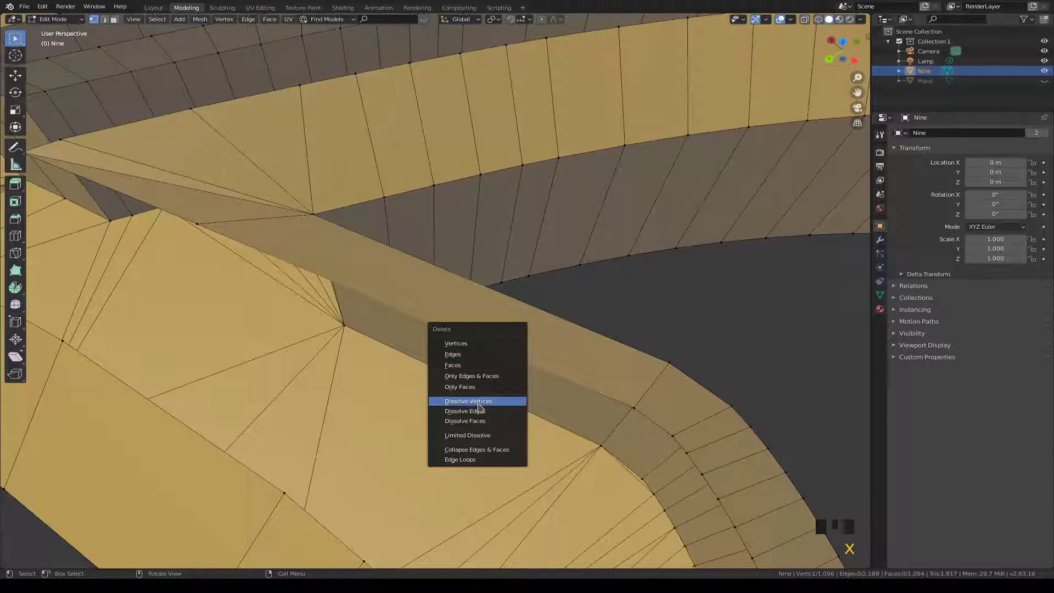
left_click(478, 405)
scroll(494, 383, "down", 4)
middle_click_drag(471, 341, 291, 356)
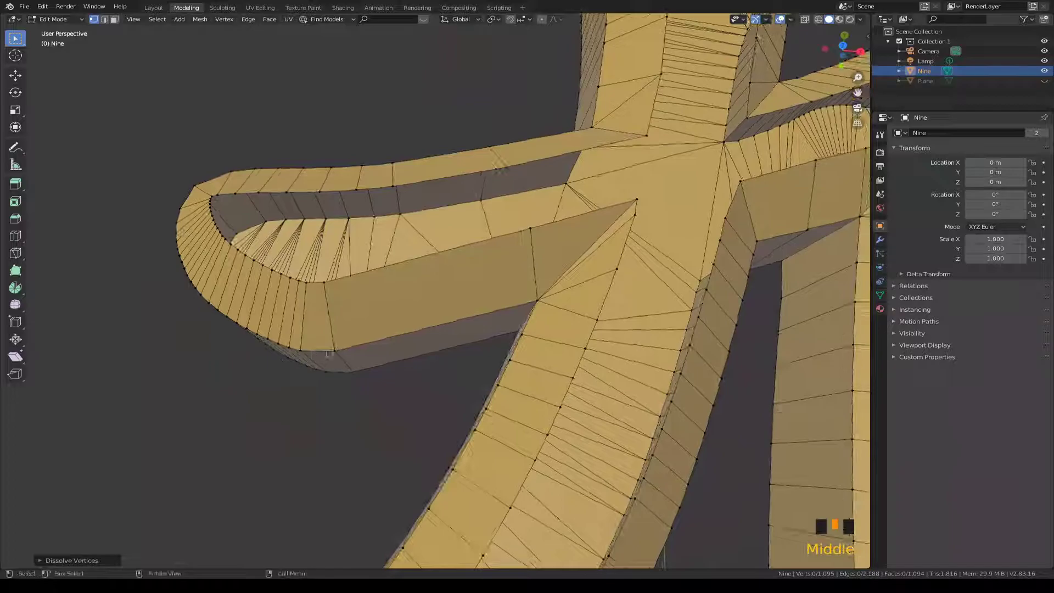
Select the open top rim loop and fill it with new faces using Alt+F.
left_click(410, 265, "alt+shift")
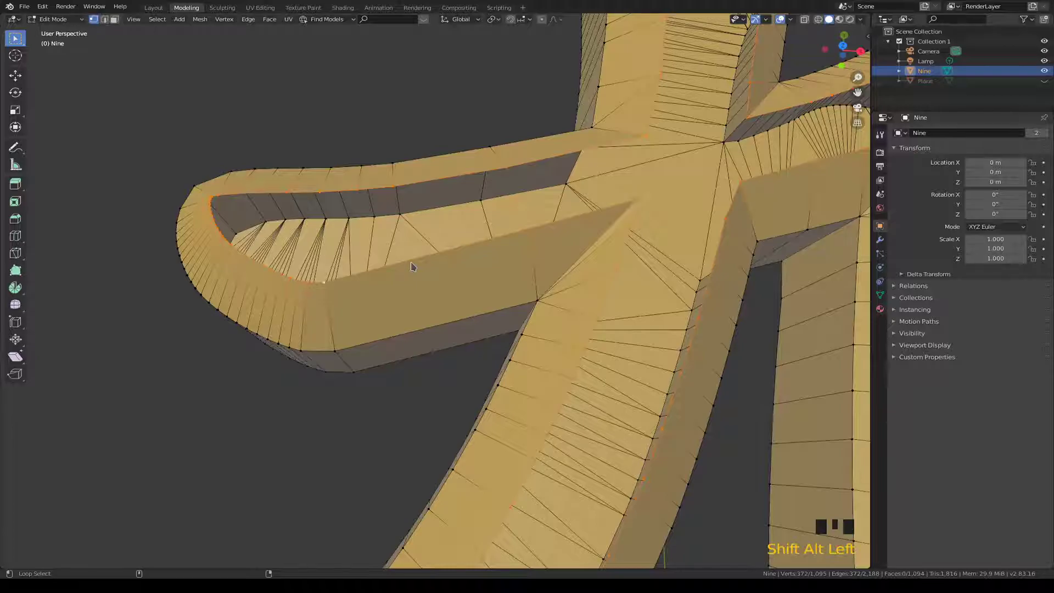
key("alt+f")
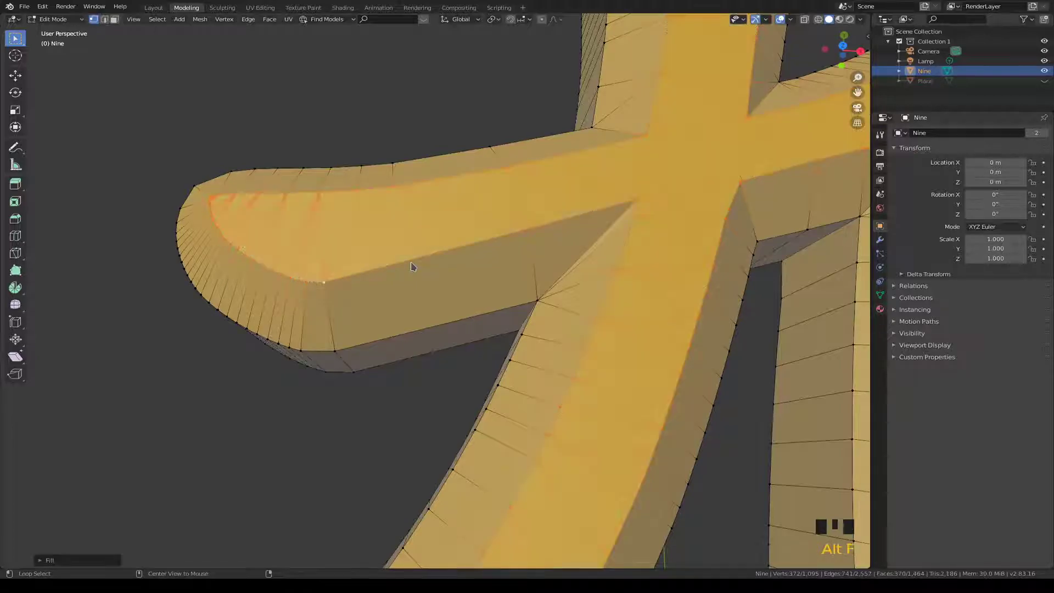
scroll(484, 274, "down", 4)
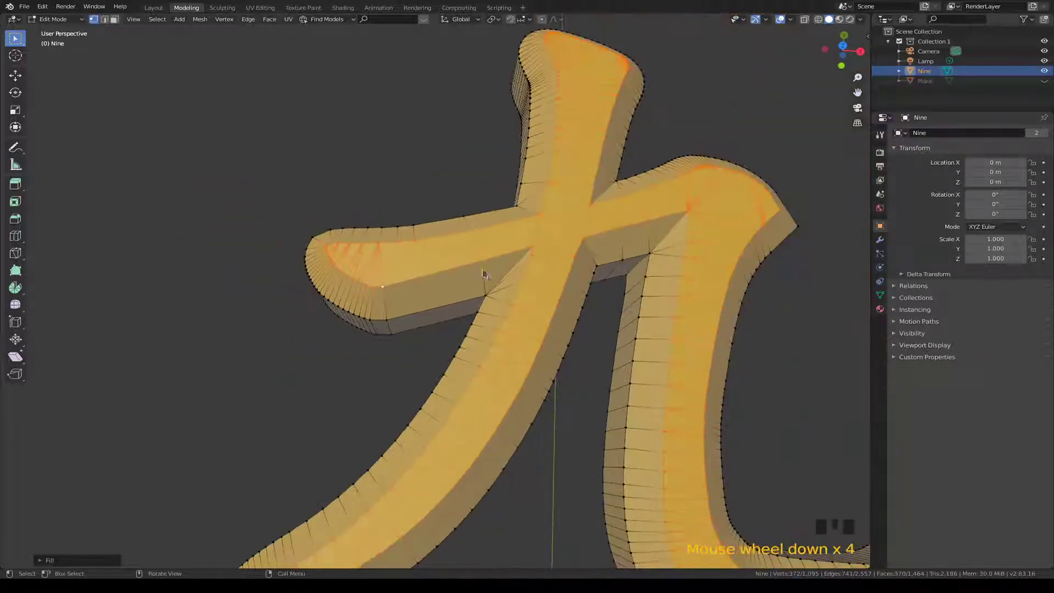
scroll(582, 330, "down", 2)
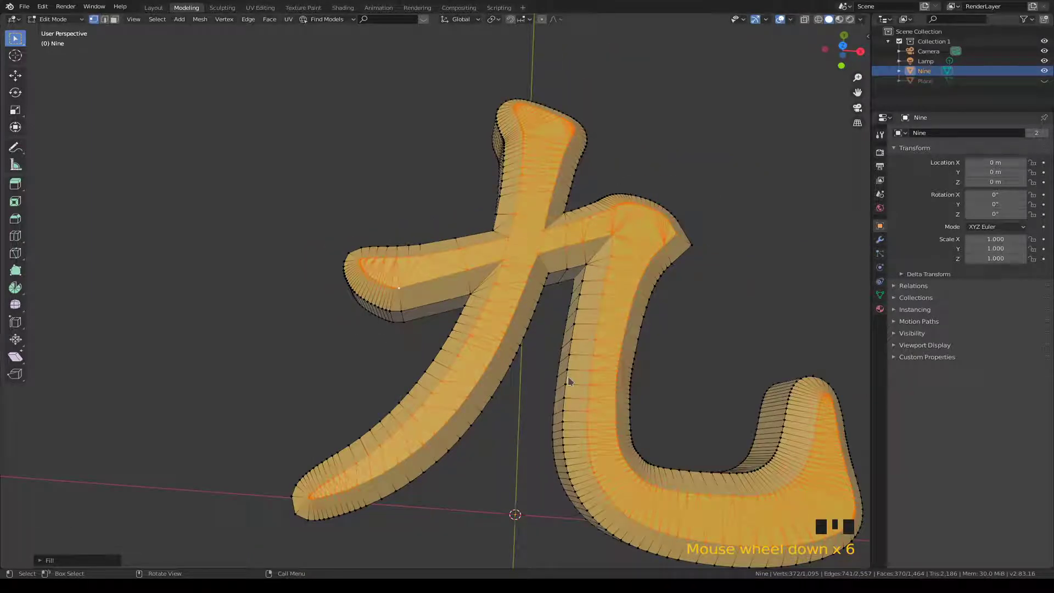
Inspect the filled glyph from the front and from a recentred perspective view.
key("KP_1")
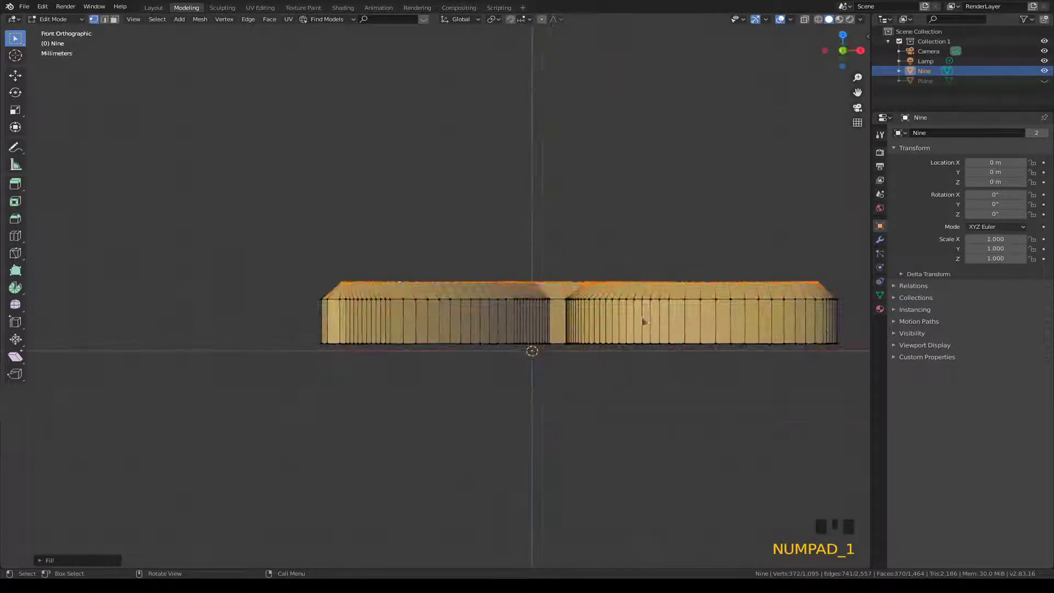
scroll(609, 240, "down", 1)
middle_click_drag(610, 240, 717, 526)
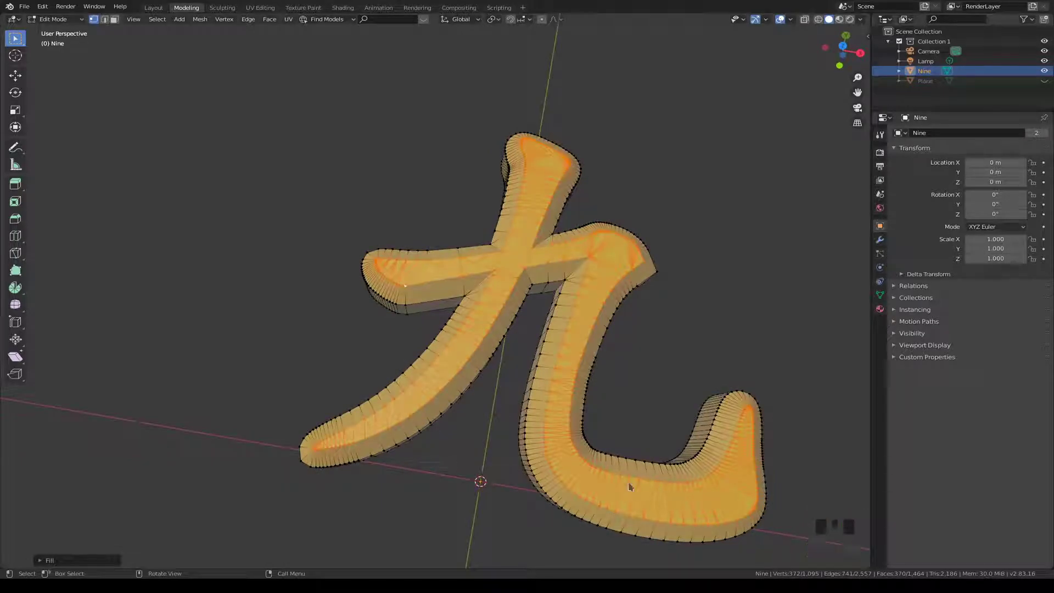
scroll(606, 490, "up", 1)
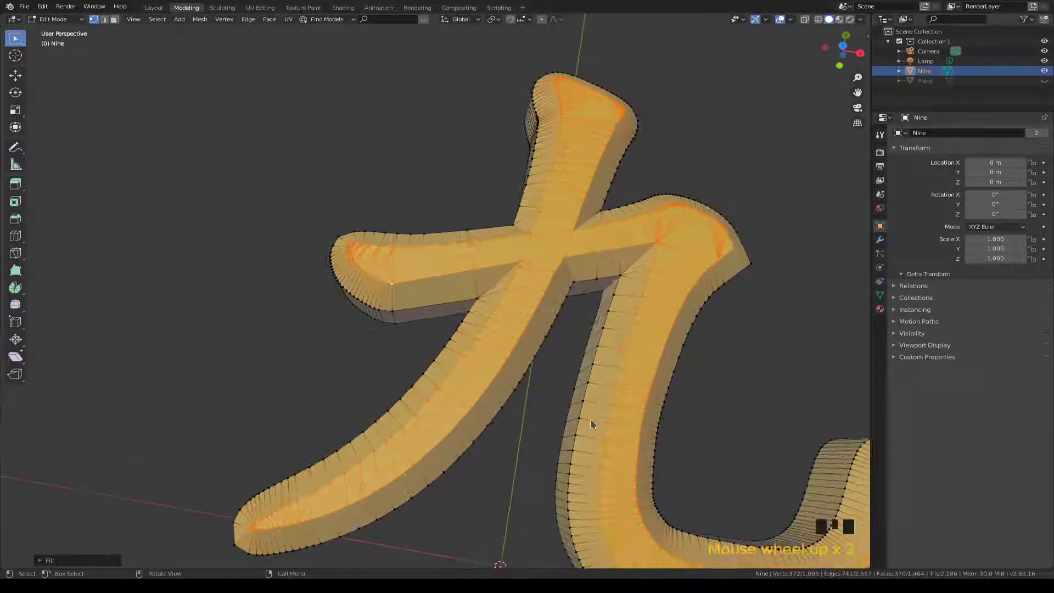
middle_click_drag(582, 384, 477, 346, "shift")
scroll(478, 346, "up", 2)
scroll(405, 341, "down", 1)
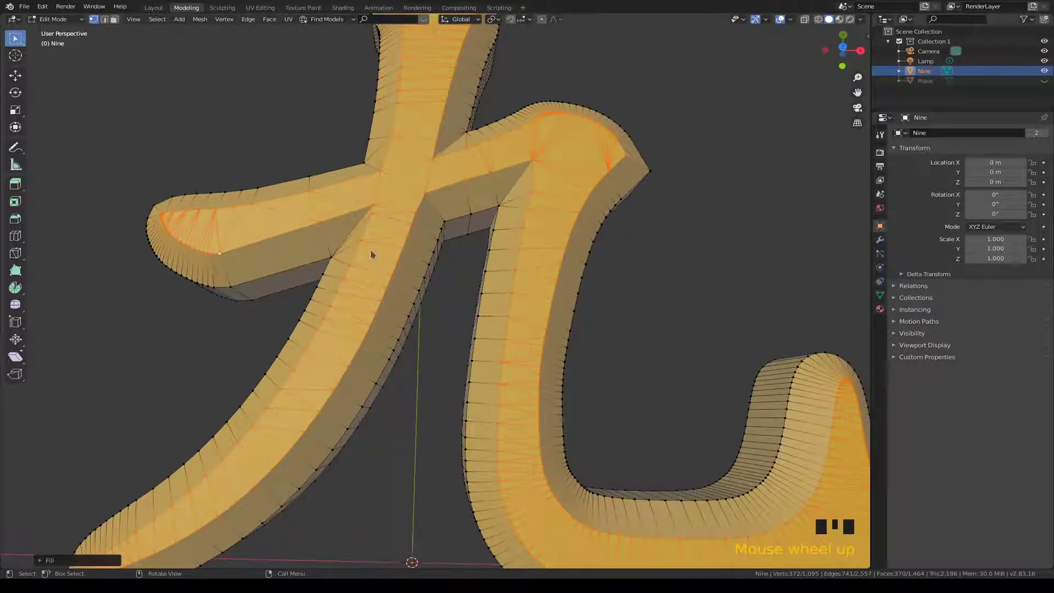
mouse_move(372, 255)
middle_mouse_down("shift")
mouse_move(454, 332)
mouse_move(464, 318)
middle_mouse_up("shift")
scroll(453, 329, "down", 2)
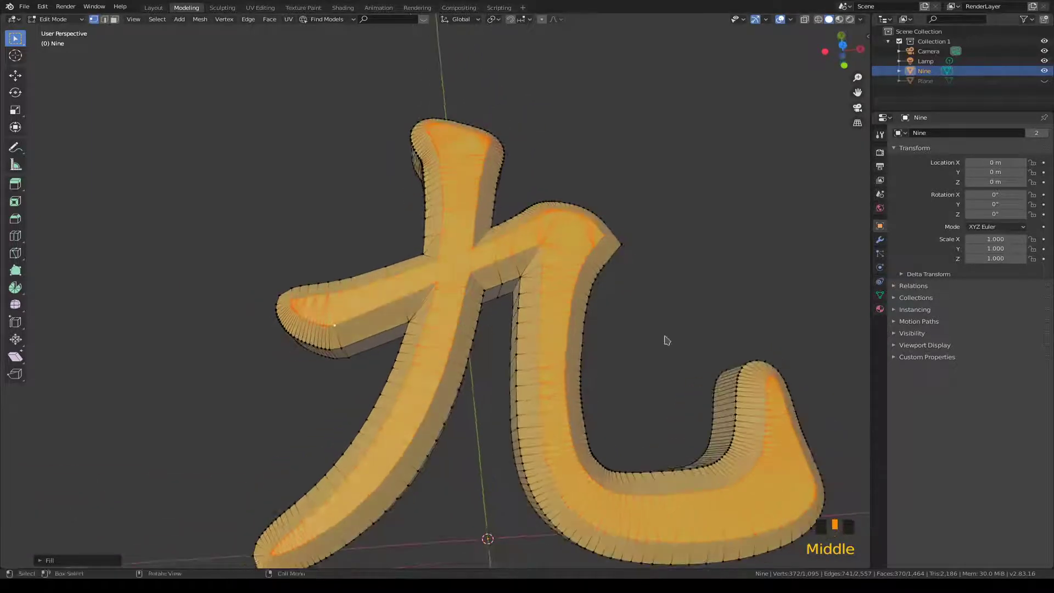
Switch to X-ray wireframe shading, then select all and deselect everything.
key("z")
left_click(437, 306)
key("a")
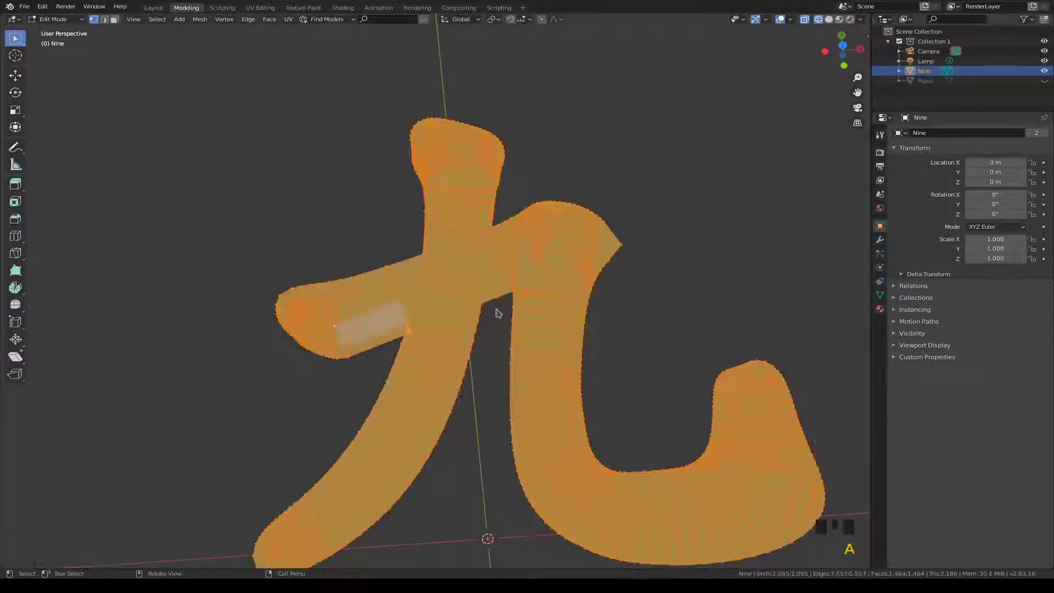
key("a")
key("a")
key("z")
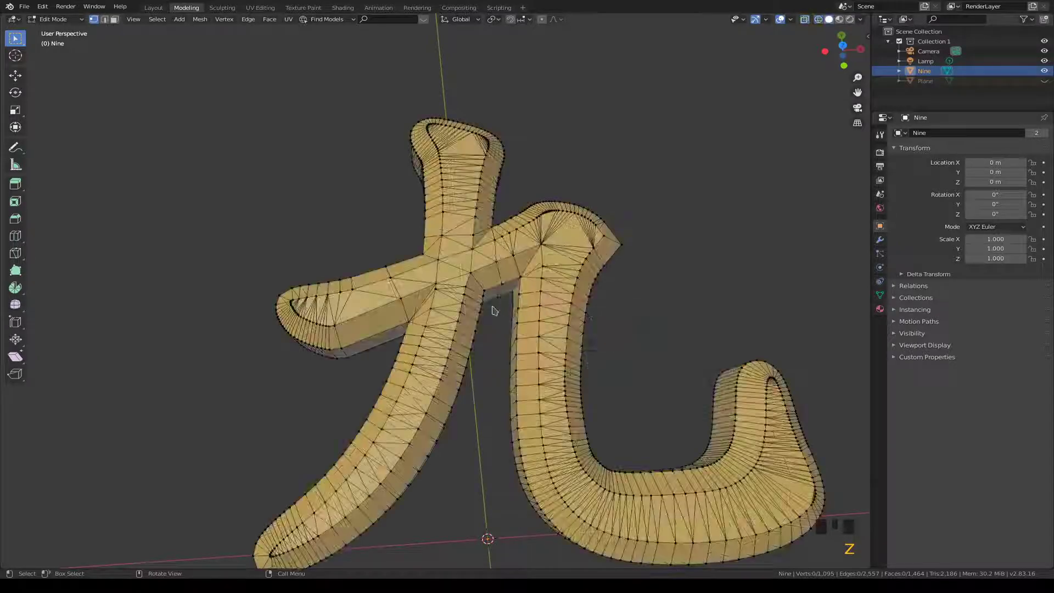
middle_click_drag(493, 310, 512, 547)
scroll(472, 278, "up", 2)
scroll(512, 548, "down", 3)
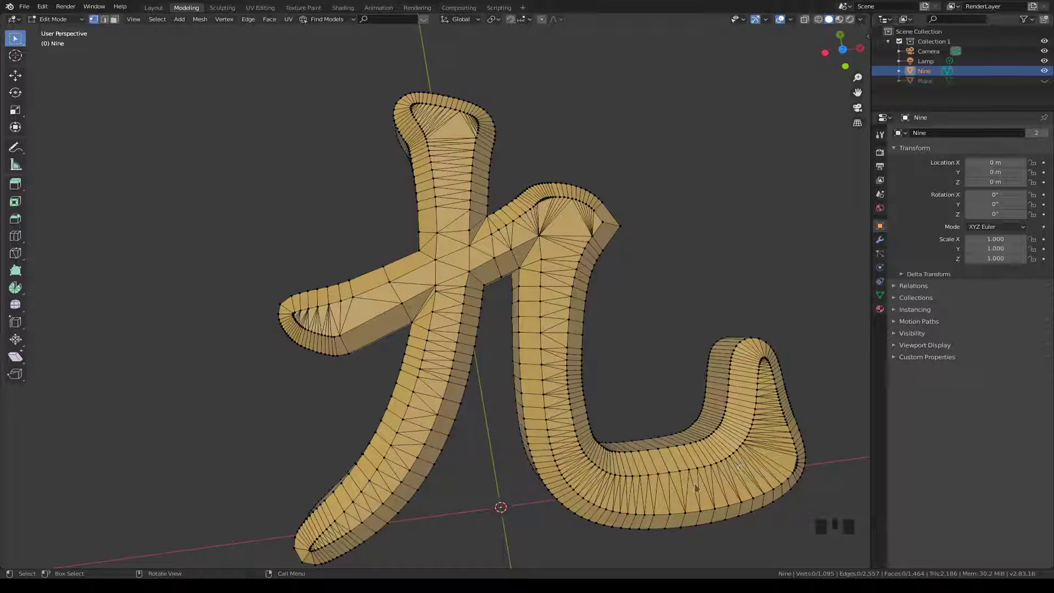
Select faces on the glyph's lower-right tip and frame the view on them.
left_click(796, 466)
key("KP_Decimal")
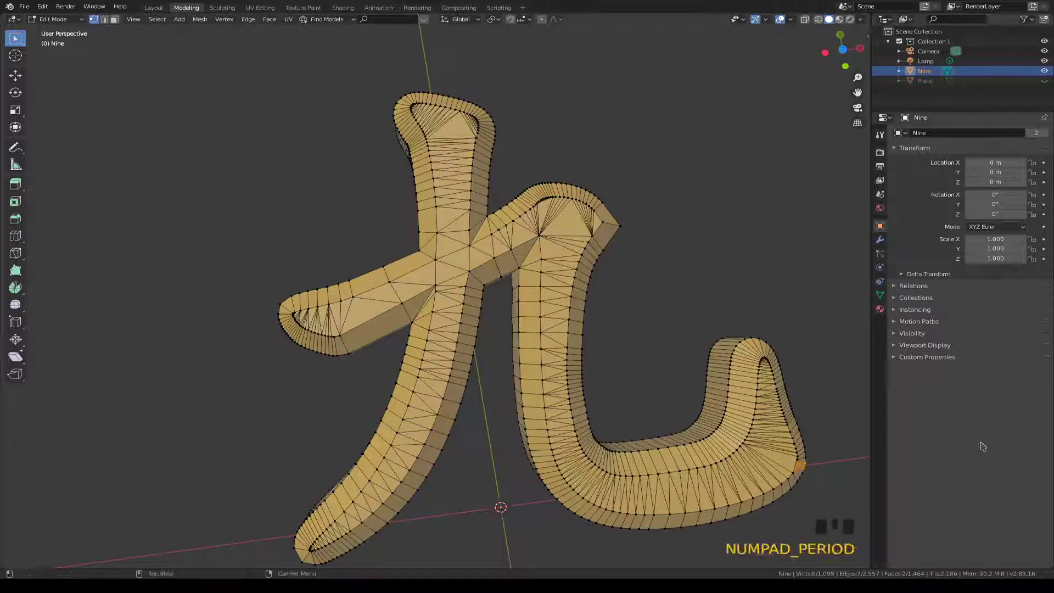
key("KP_Decimal")
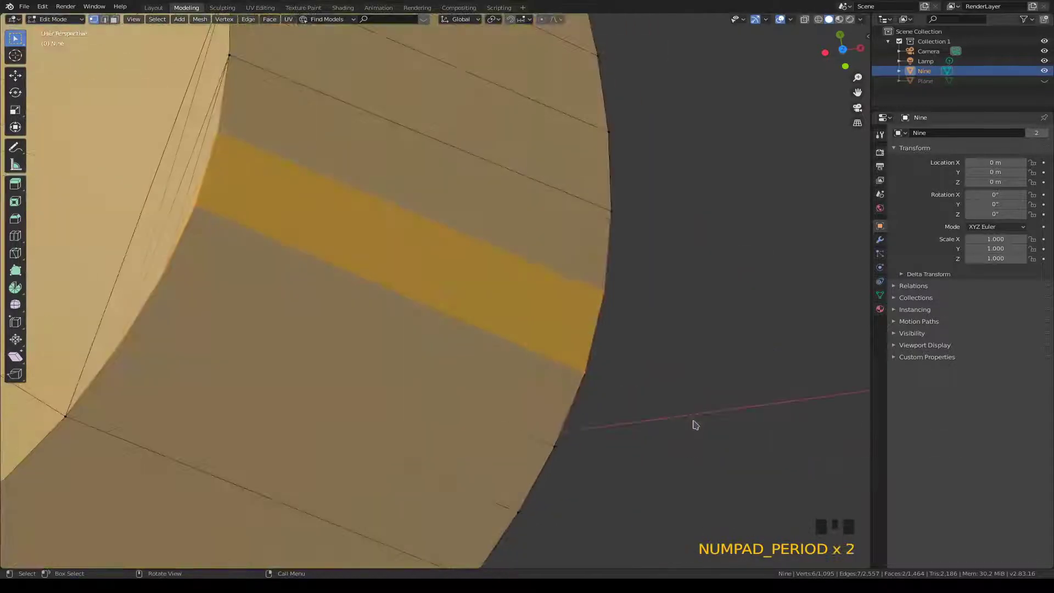
scroll(517, 404, "down", 6)
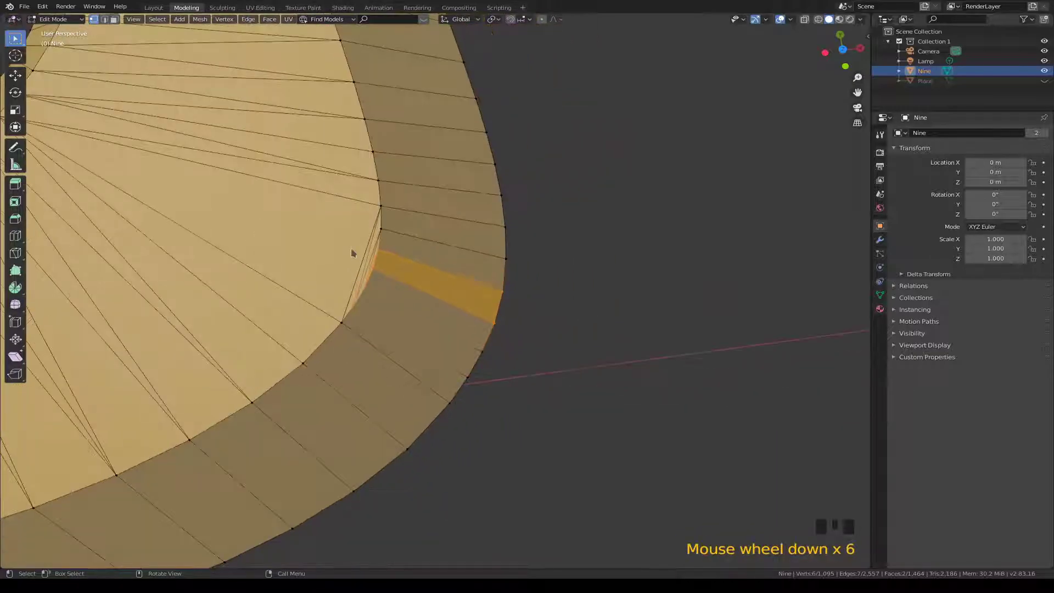
scroll(351, 243, "down", 4)
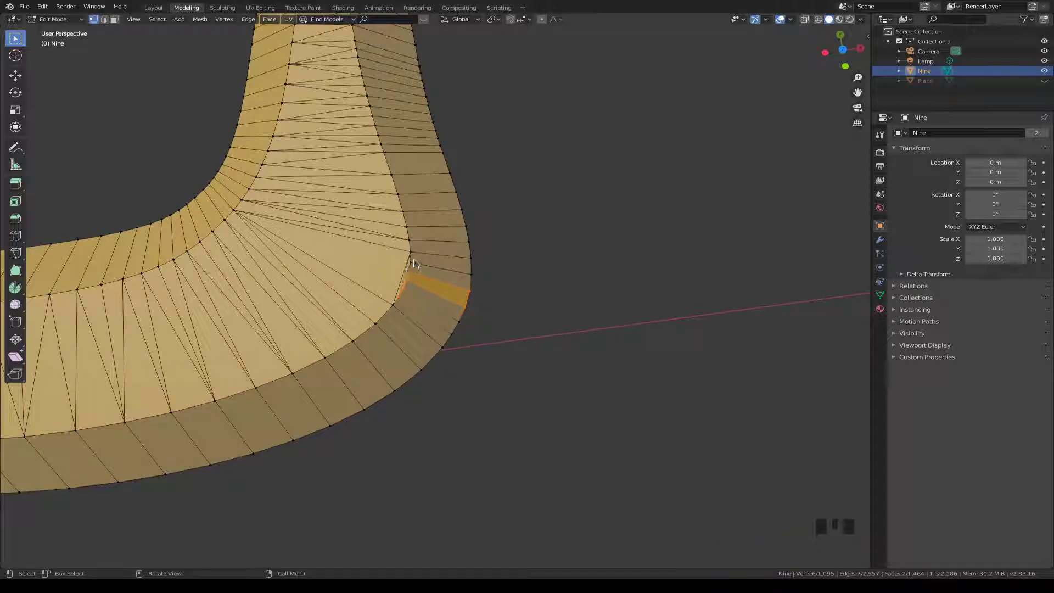
Clear the selection so no part of the mesh is selected.
left_click(547, 283)
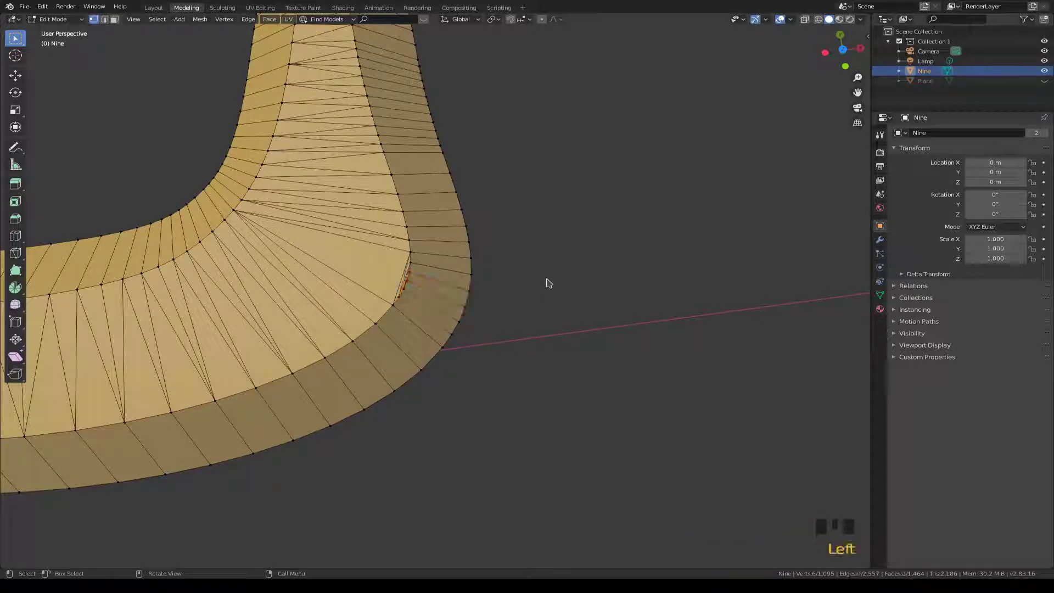
key("a")
key("a")
key("a")
scroll(511, 299, "down", 4)
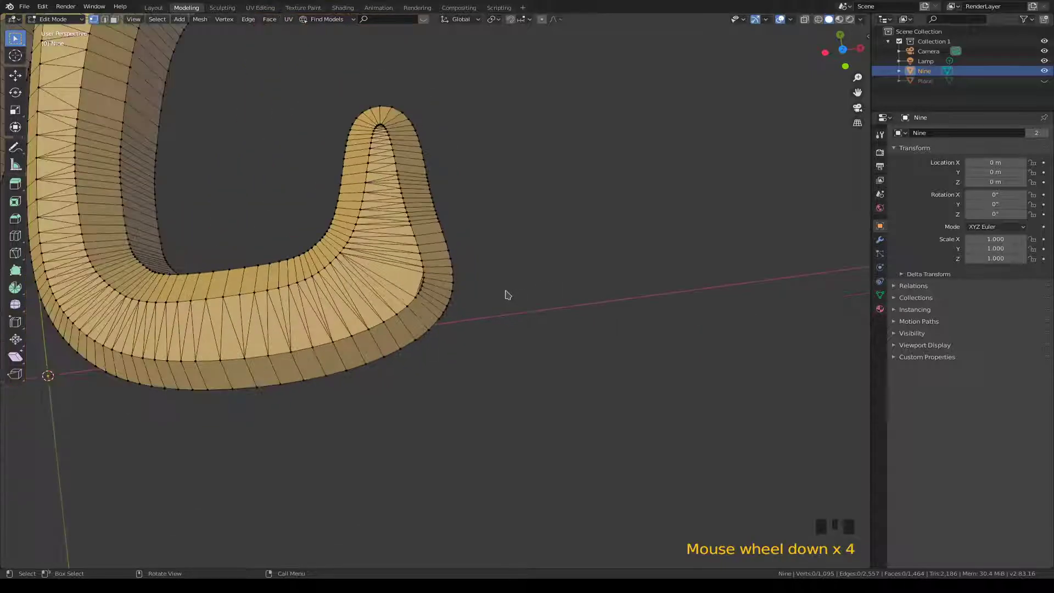
scroll(505, 295, "up", 4)
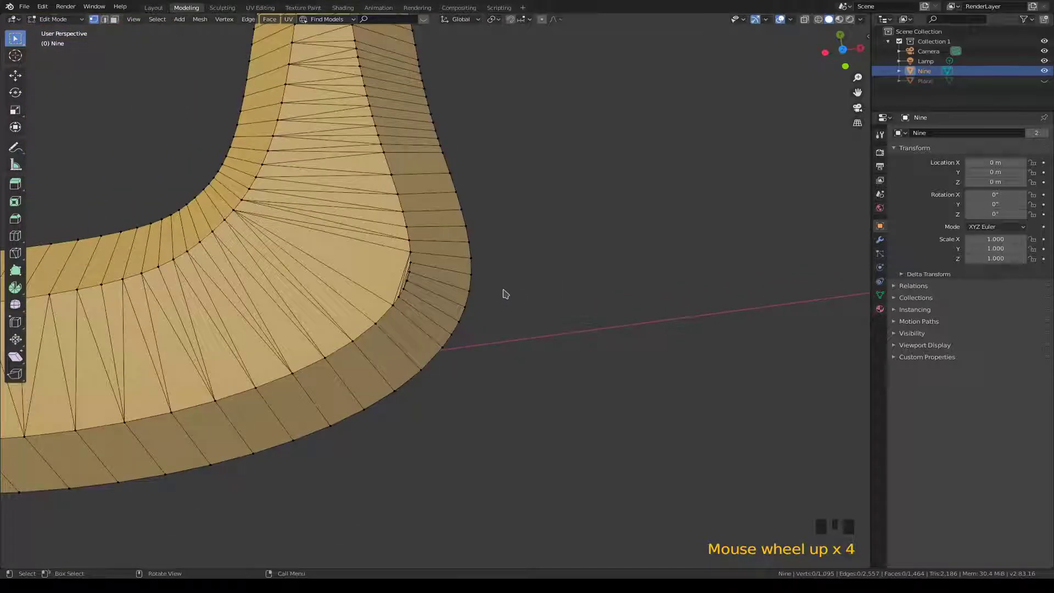
Show the whole glyph recentred in top orthographic view.
key("KP_1")
key("KP_7")
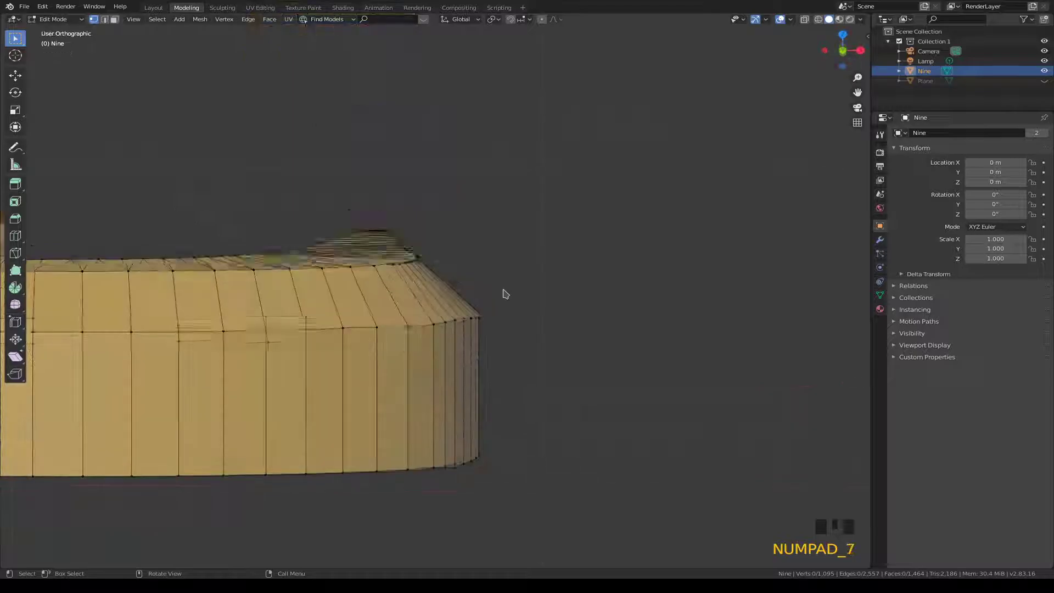
scroll(429, 268, "down", 7)
scroll(439, 272, "down", 3)
middle_click_drag(456, 275, 582, 339, "shift")
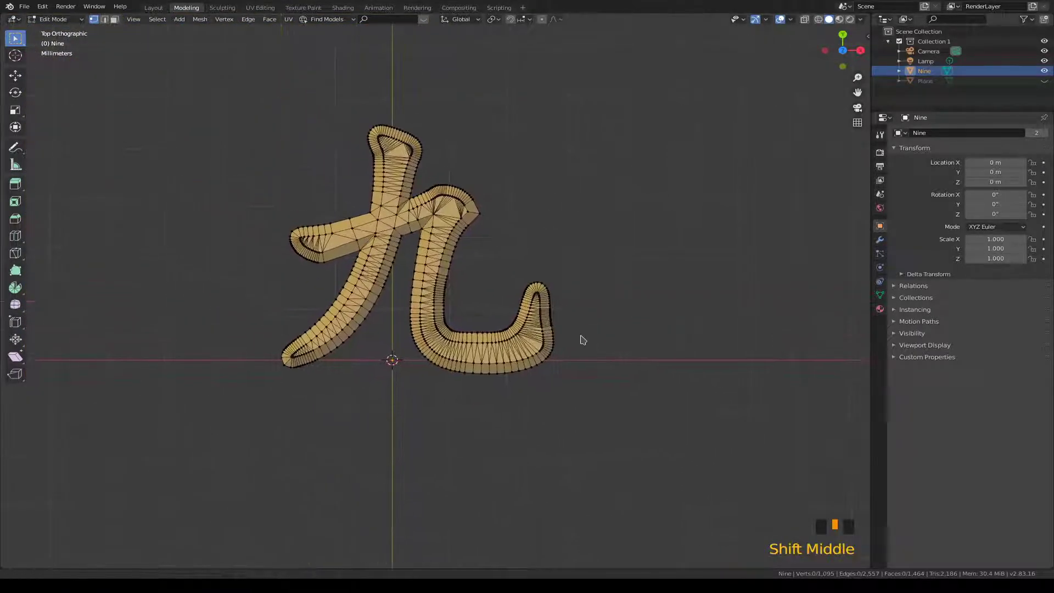
scroll(583, 355, "up", 2)
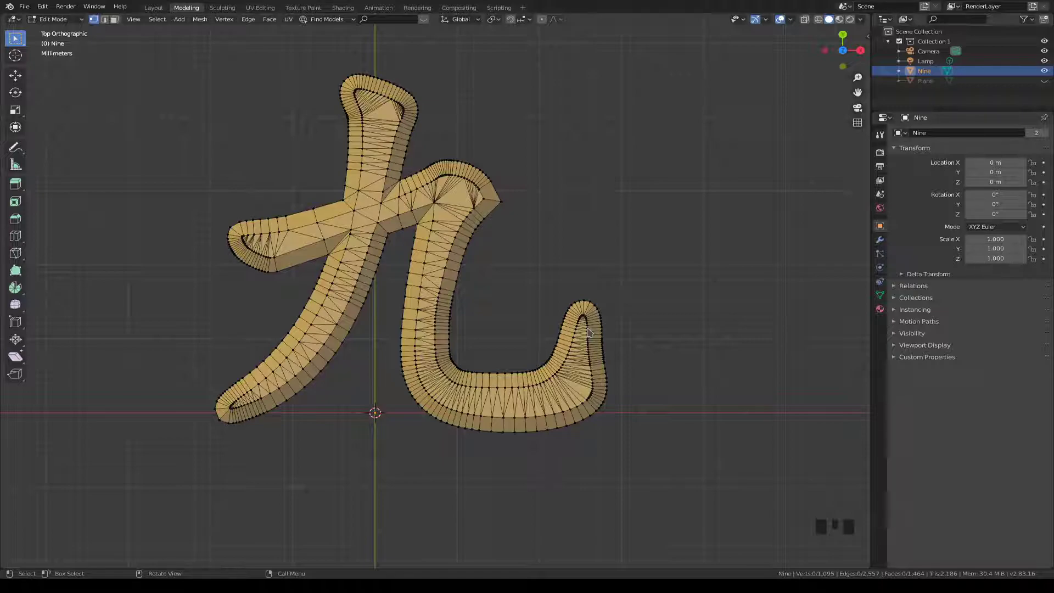
middle_click_drag(641, 295, 666, 295, "shift")
scroll(666, 294, "up", 2)
scroll(605, 281, "down", 1)
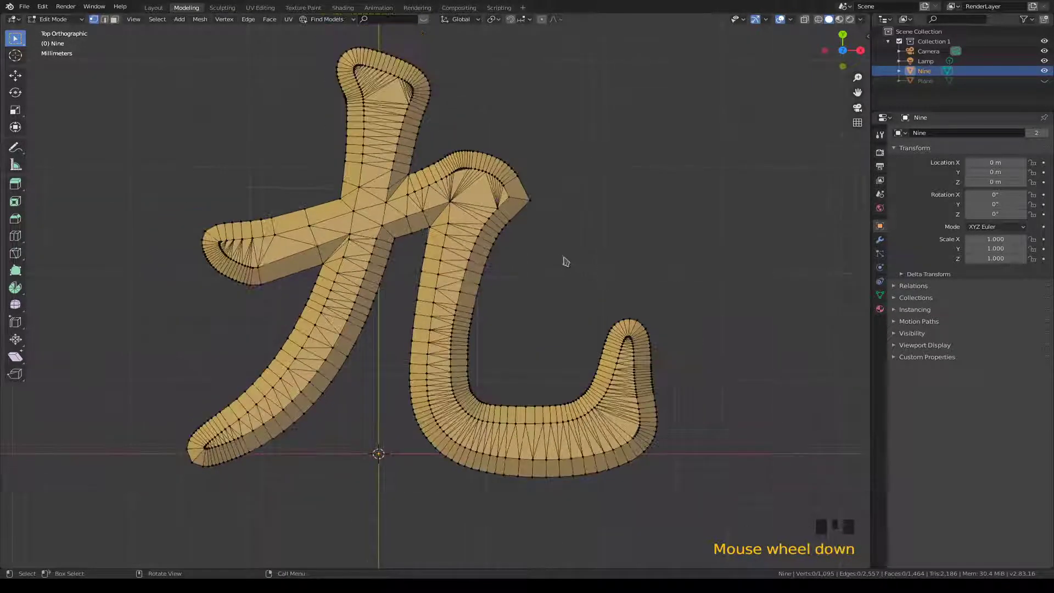
middle_click_drag(565, 258, 608, 306, "shift")
scroll(608, 306, "up", 1)
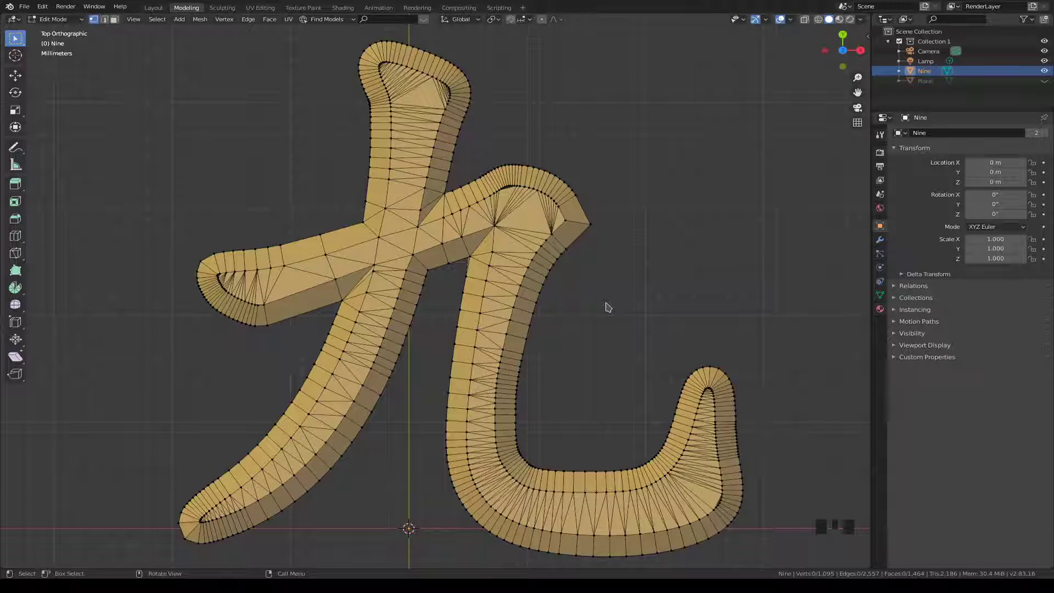
key("ctrl+super")
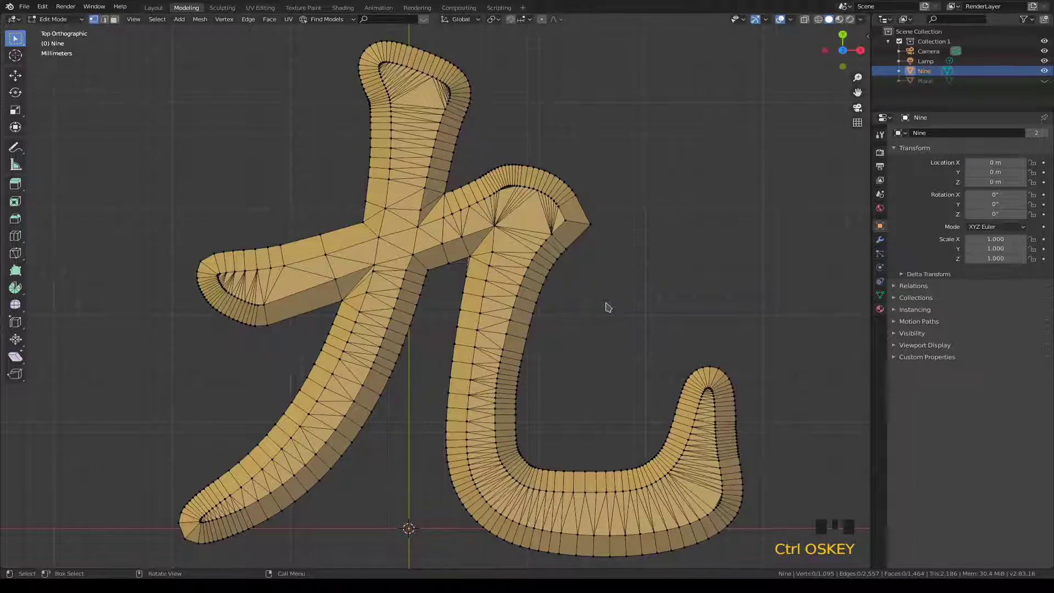